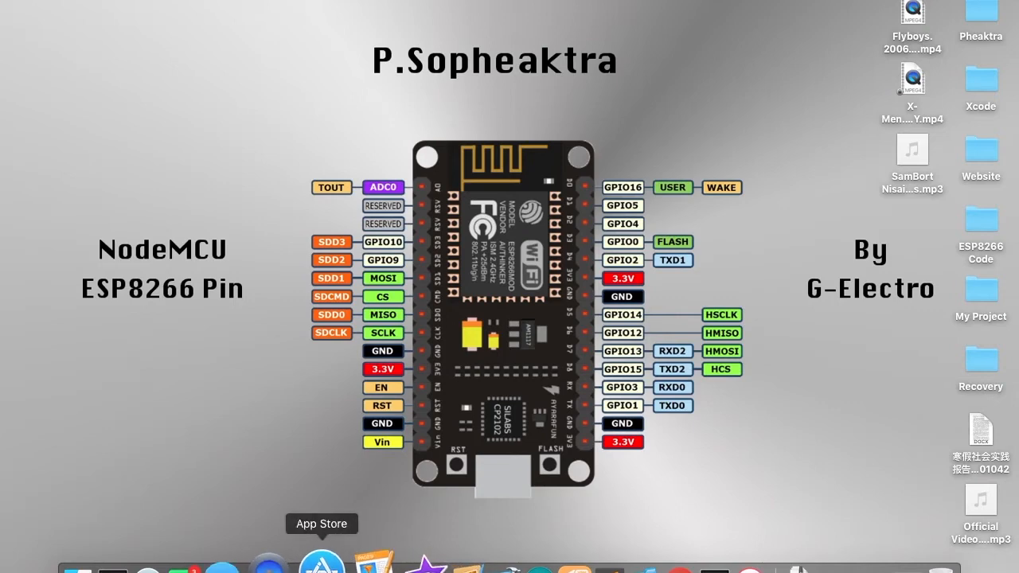
Bring up the App Store Star VPN page, reselect the 'star vpn' search text, and show Launchpad.
left_click(321, 561)
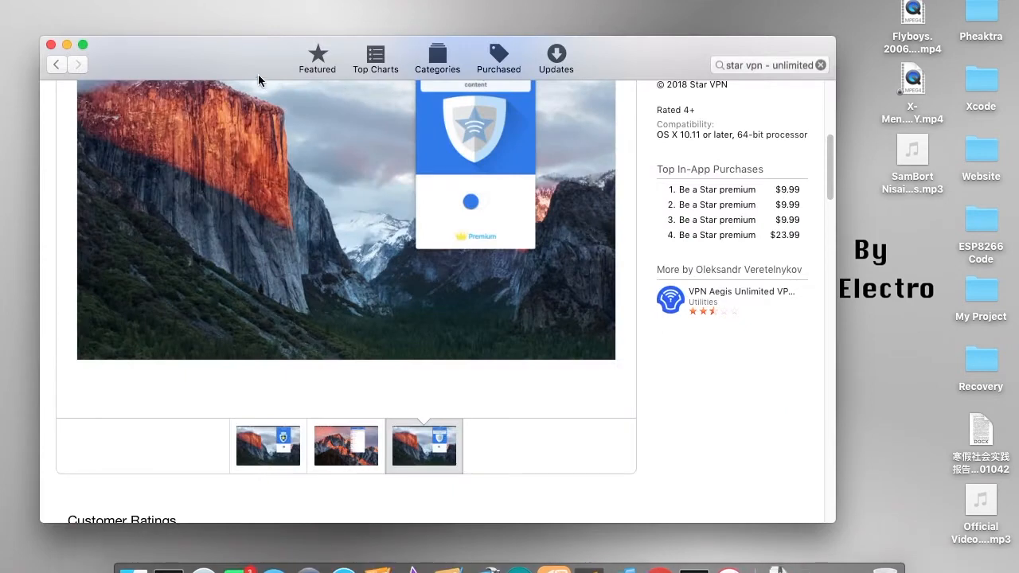
scroll(347, 162, "up", 2)
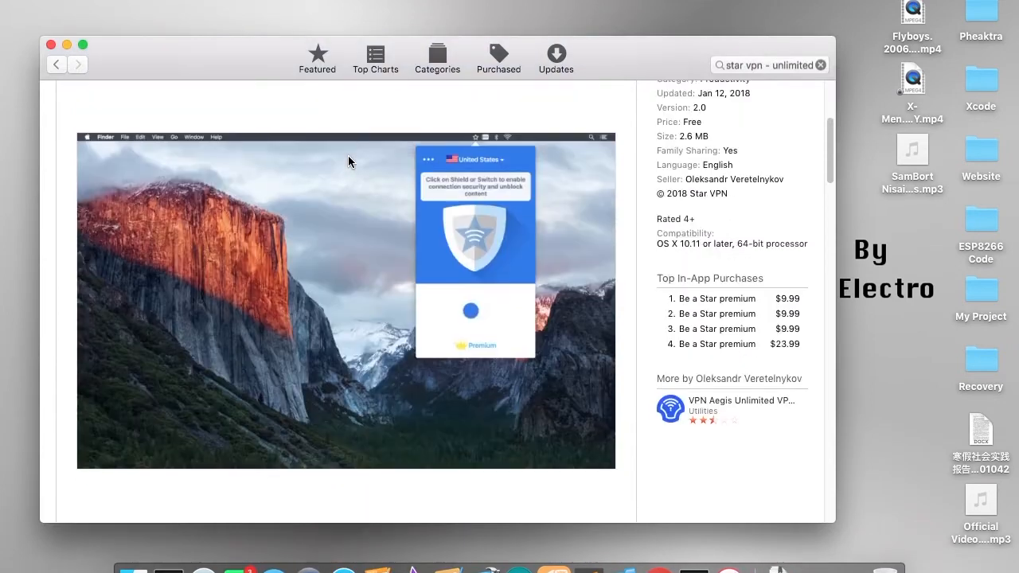
scroll(348, 162, "up", 1)
scroll(348, 162, "up", 4)
scroll(348, 162, "up", 3)
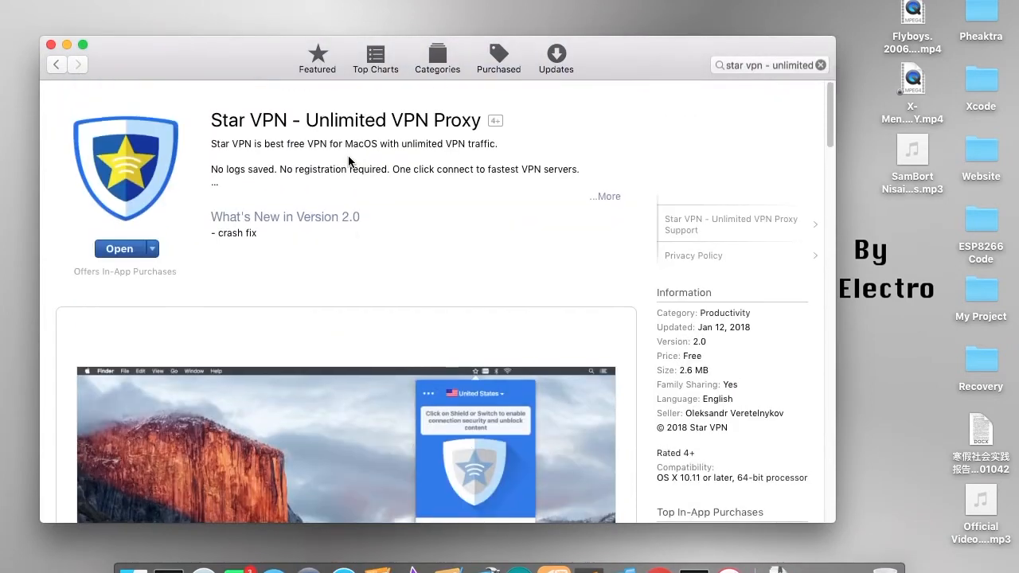
left_click(774, 65)
triple_click(774, 65)
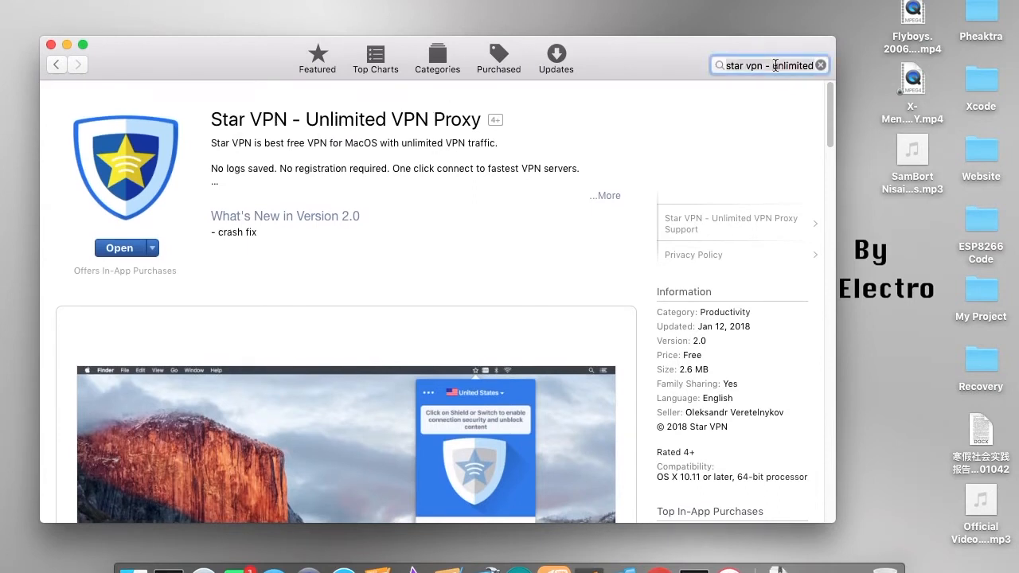
type("star ")
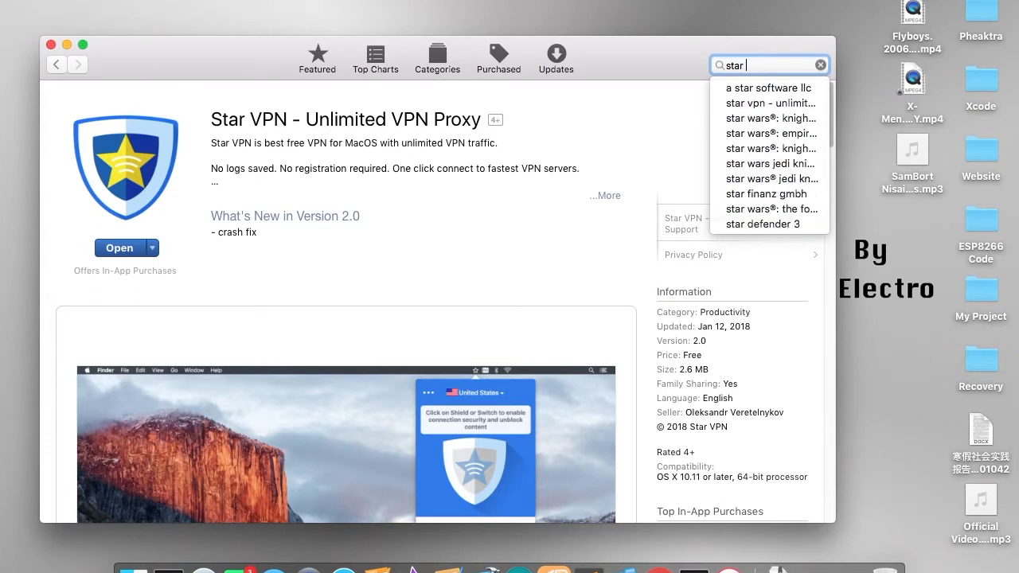
type("vpn")
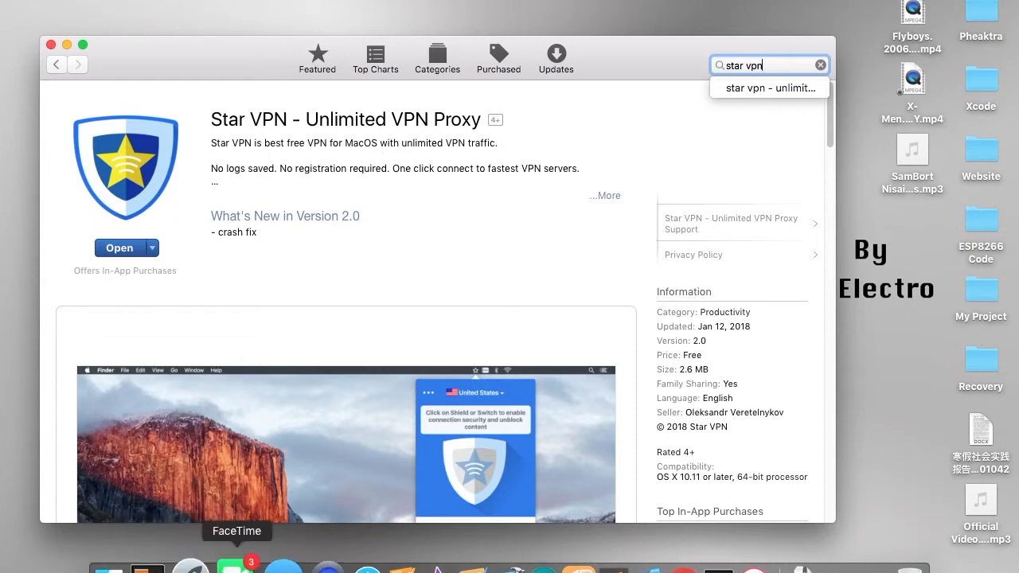
left_click(200, 563)
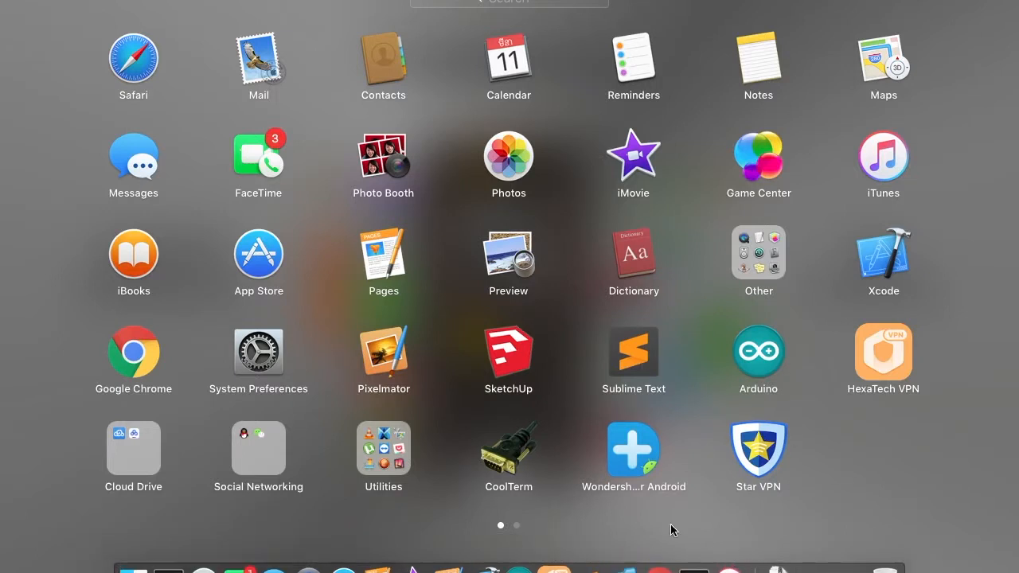
Launch Star VPN, minimize App Store, and flip the menu-bar panel's connection switch on.
left_click(768, 459)
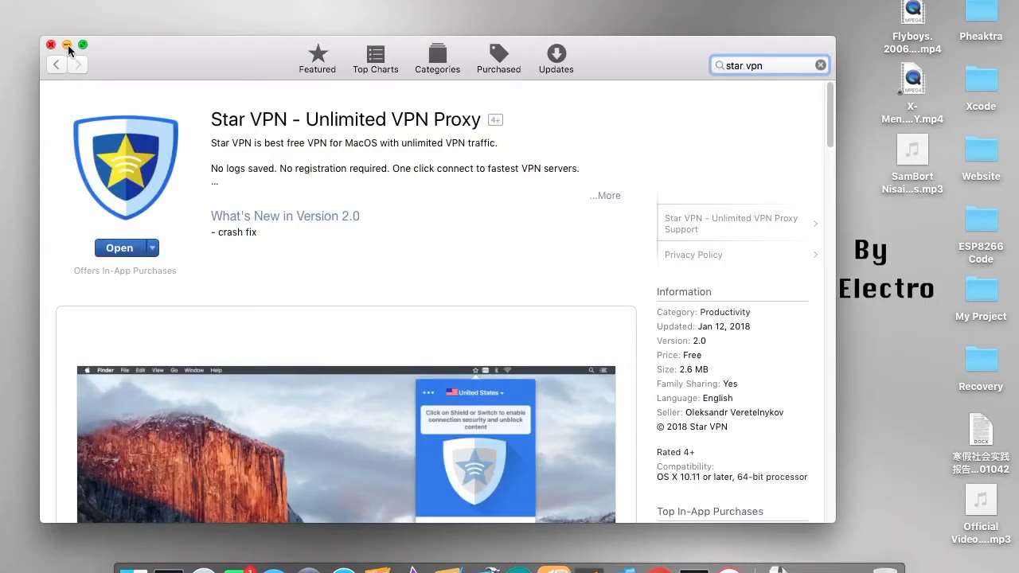
left_click(66, 44)
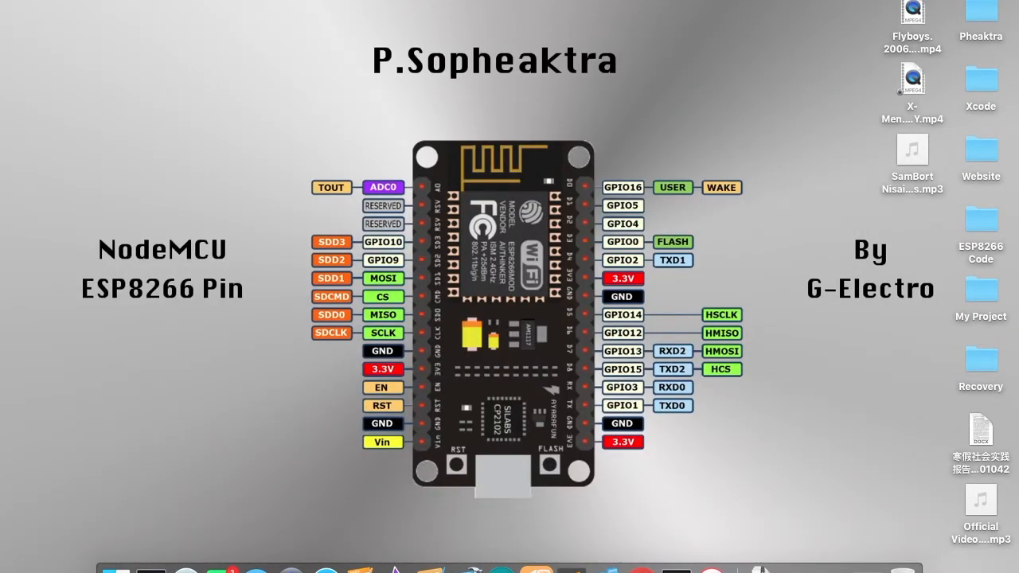
left_click(476, 3)
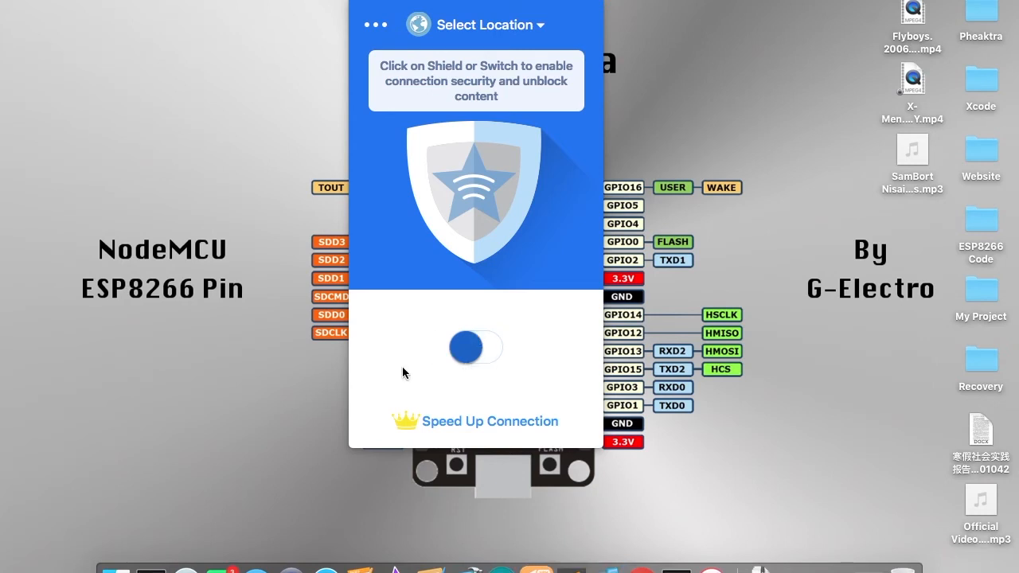
left_click(467, 355)
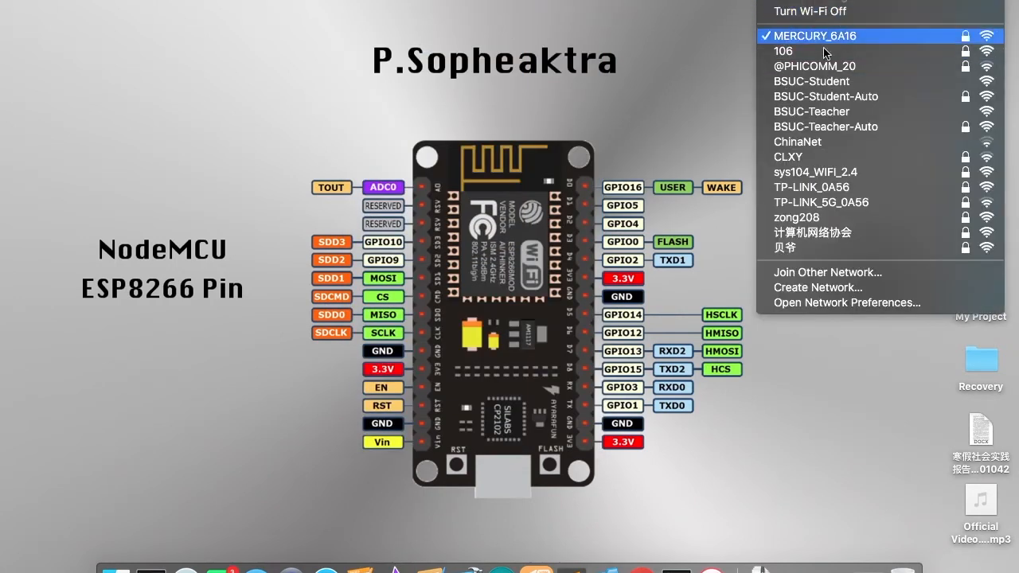
Quit Star VPN from its '...' menu, then reopen the Wi-Fi network list.
left_click(466, 17)
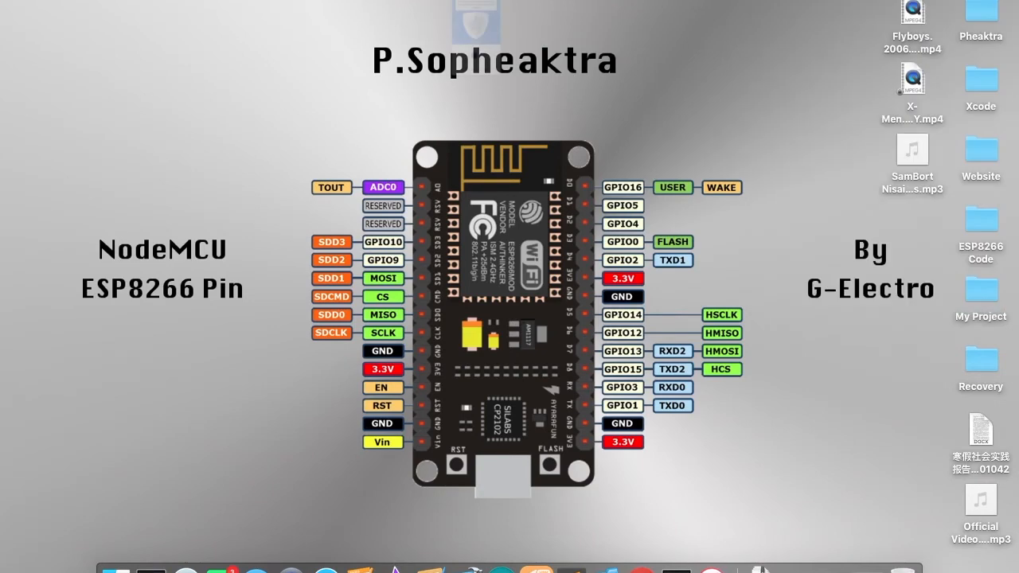
left_click(374, 26)
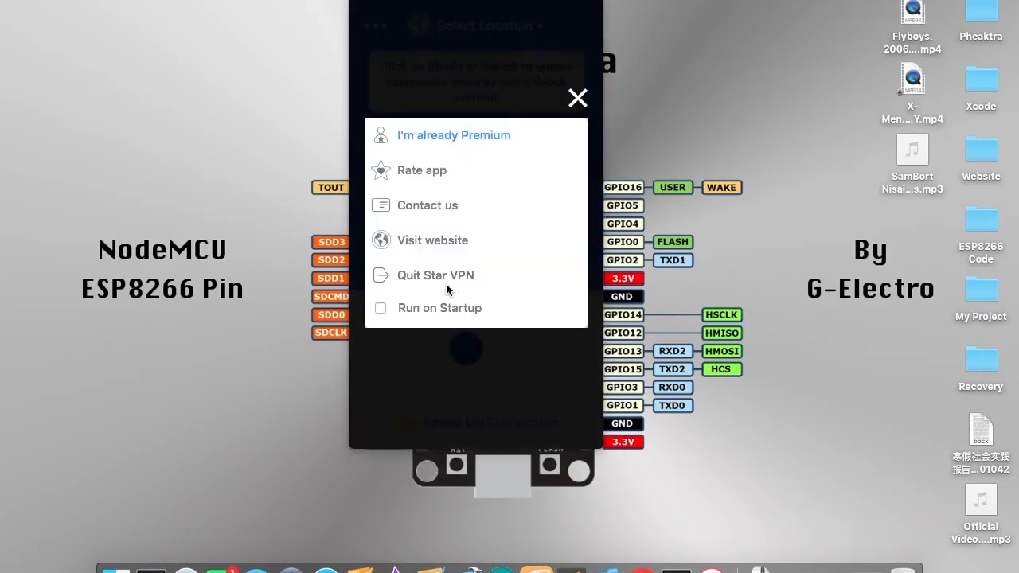
left_click(447, 284)
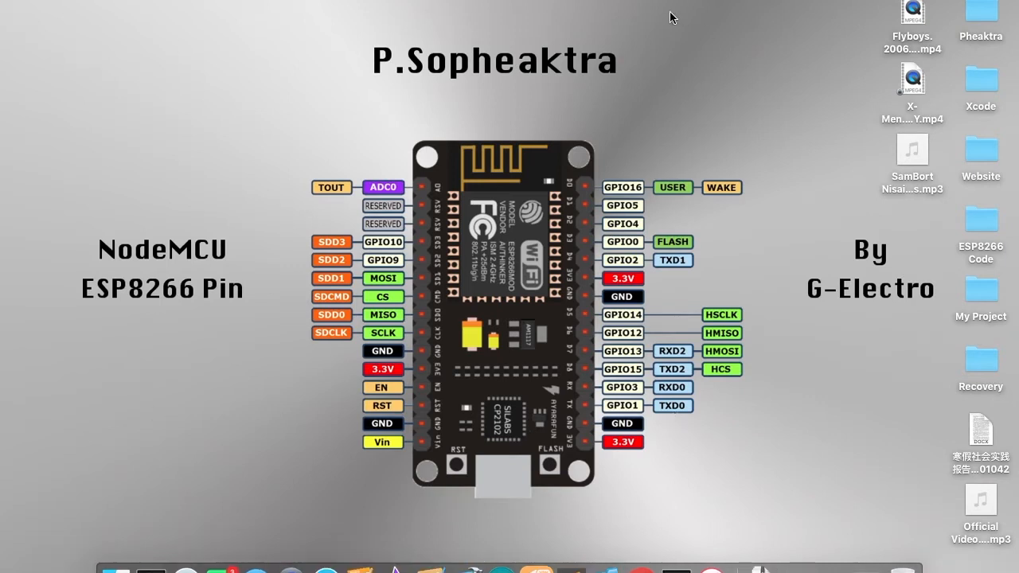
left_click(766, 0)
Close App Store, minimize the music library, and close the mp3 folder and Trash windows.
left_click(865, 559)
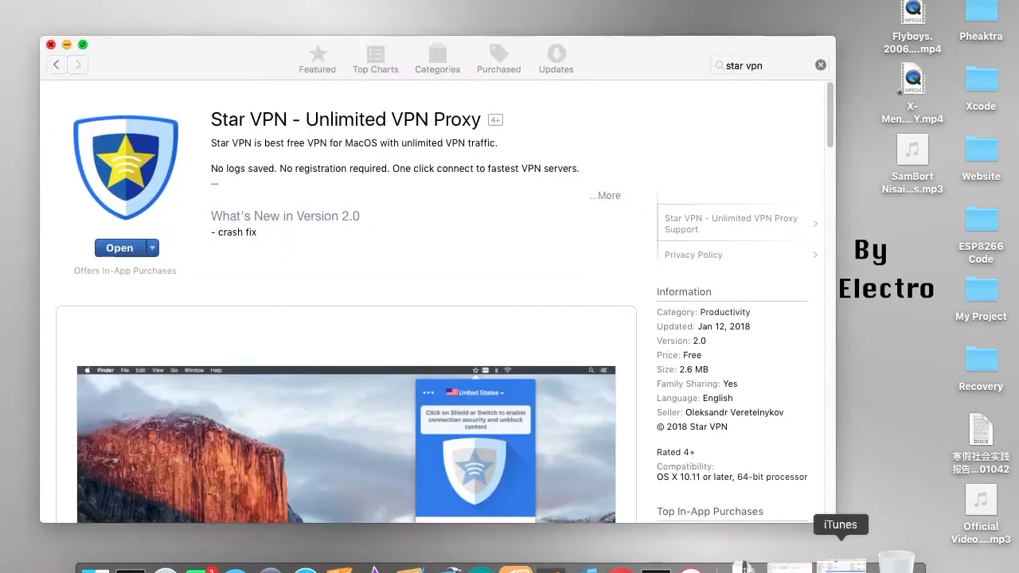
left_click(50, 44)
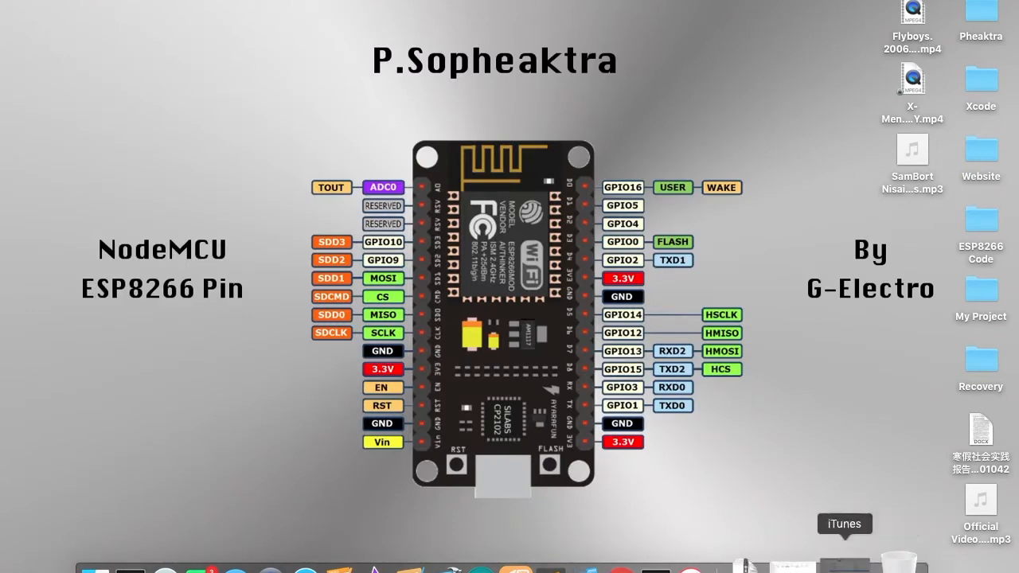
left_click(844, 563)
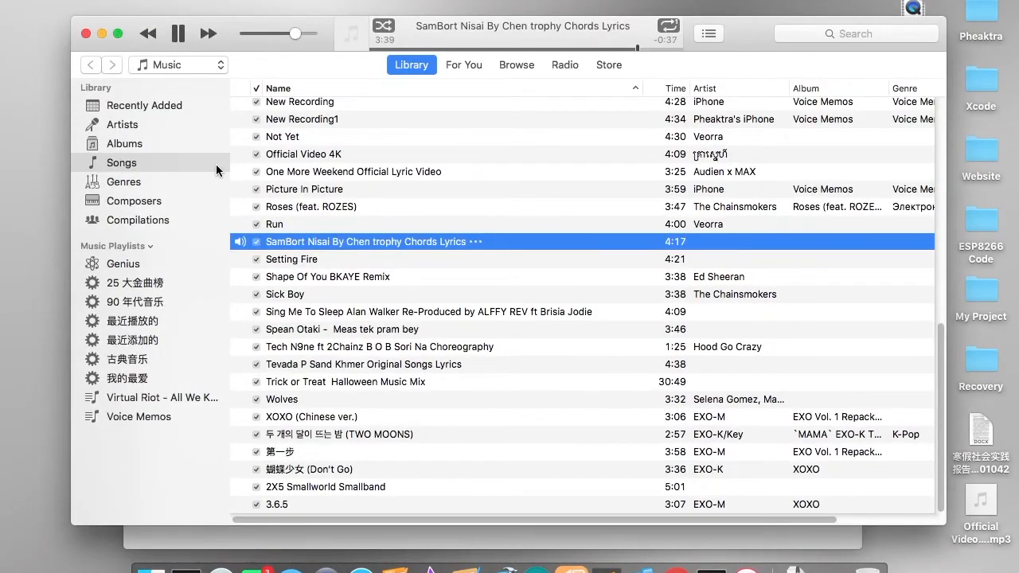
left_click(101, 34)
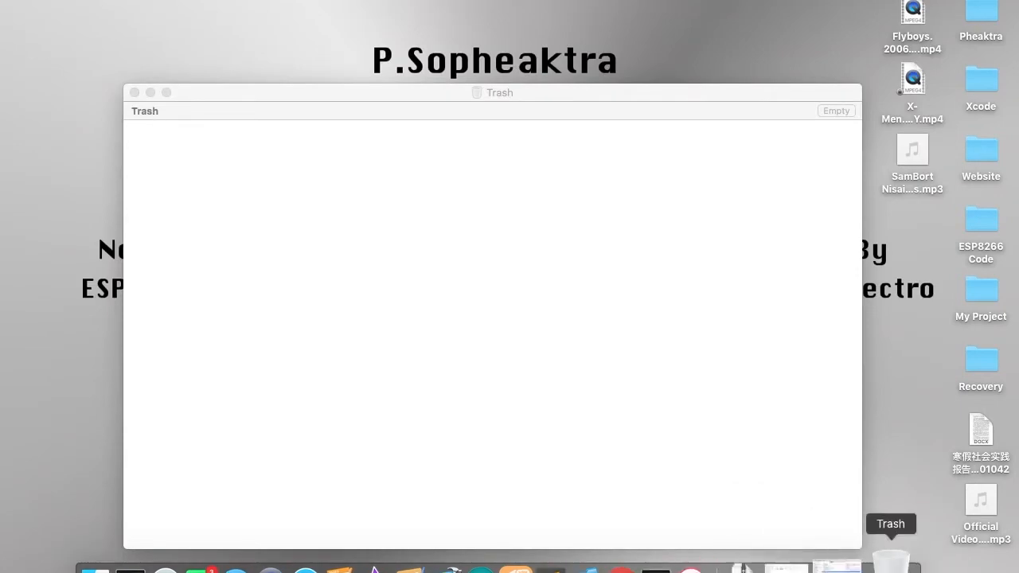
left_click(786, 567)
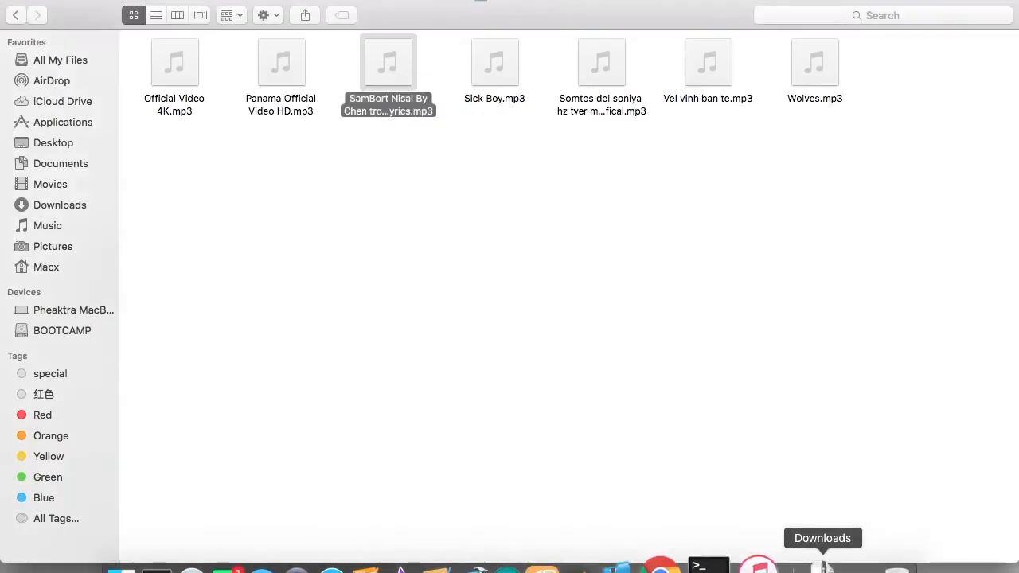
left_click(11, 6)
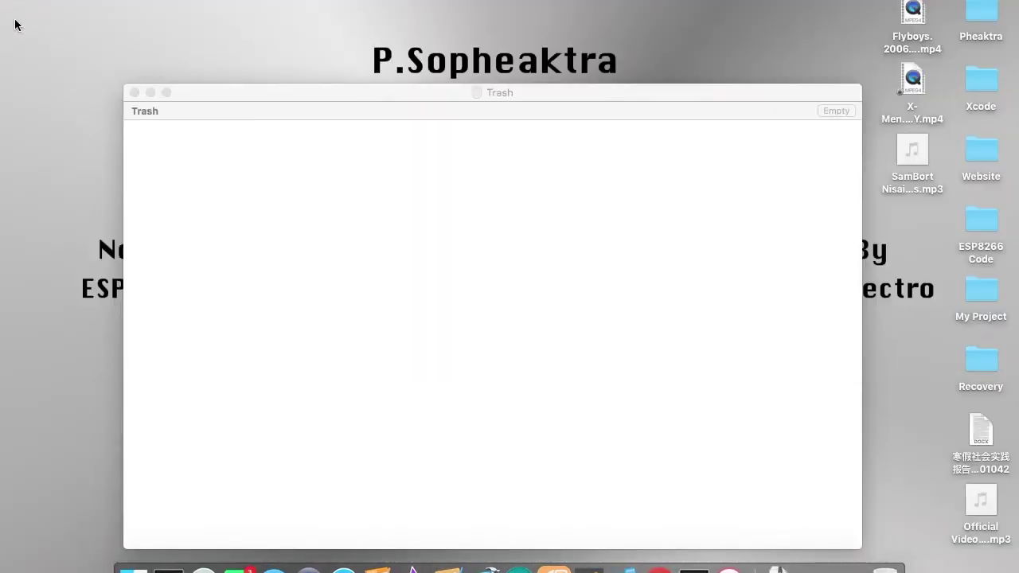
left_click(134, 94)
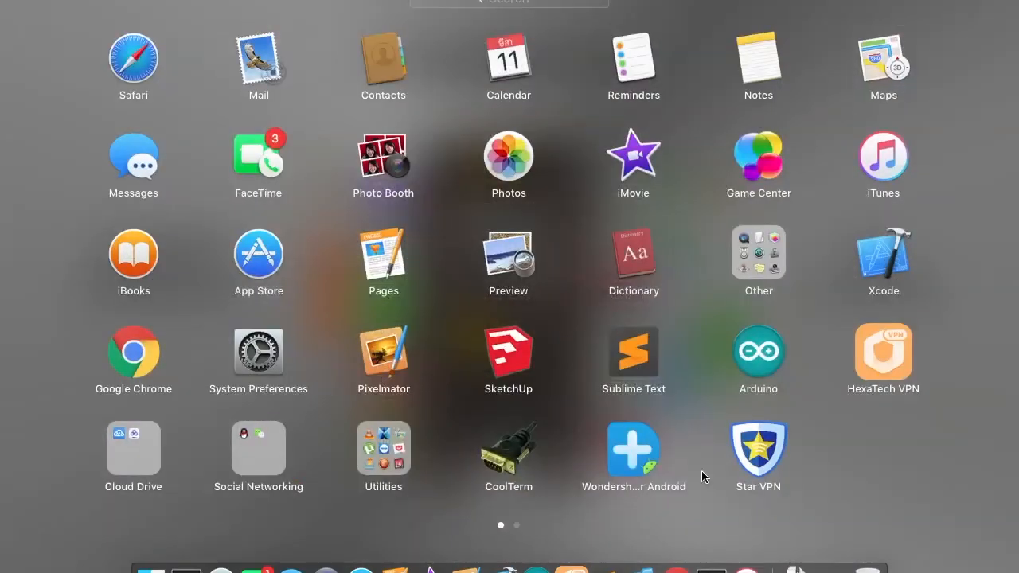
Relaunch Star VPN, switch the connection on, and launch Chrome beside it.
left_click(755, 450)
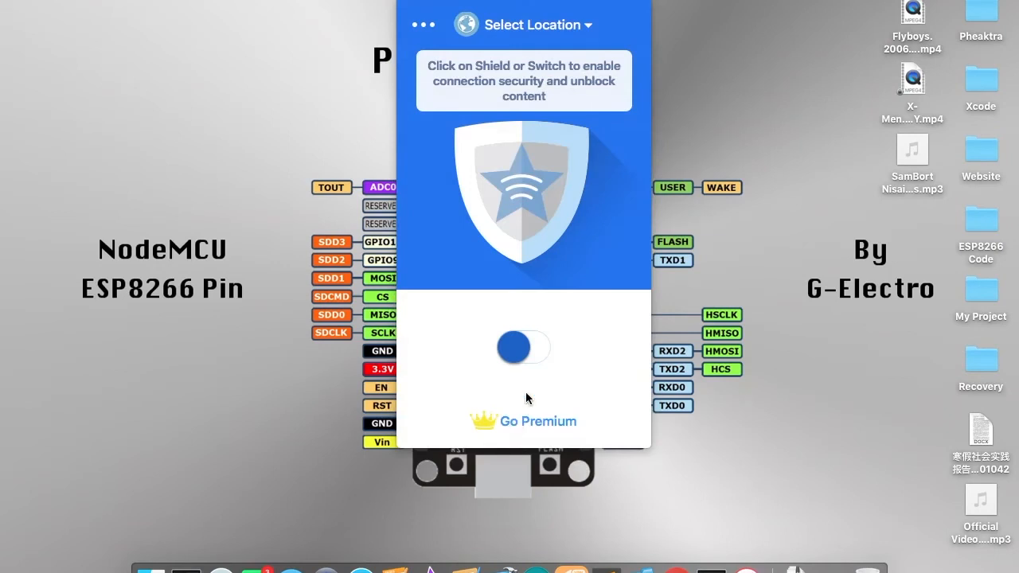
left_click(520, 357)
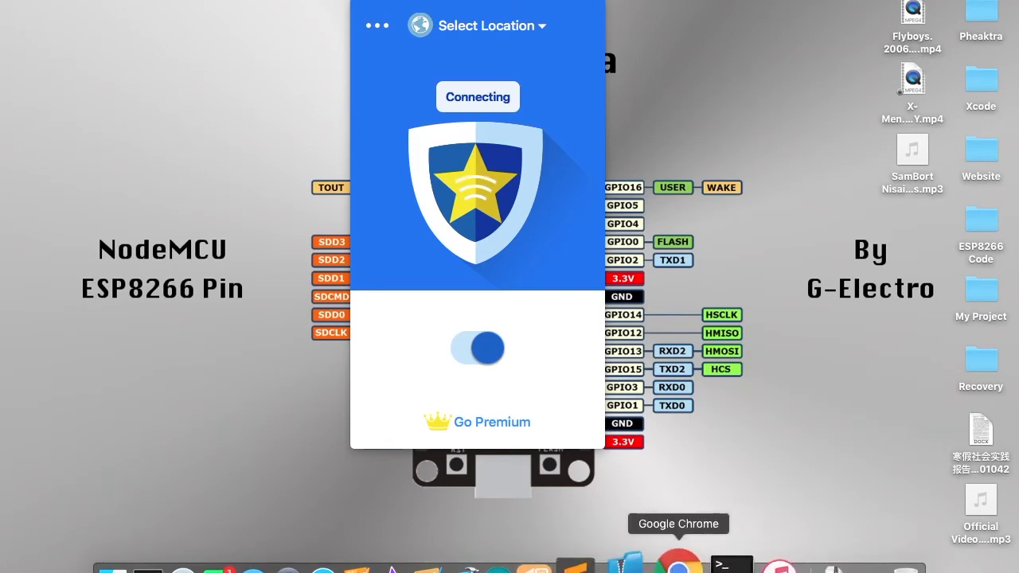
left_click(682, 561)
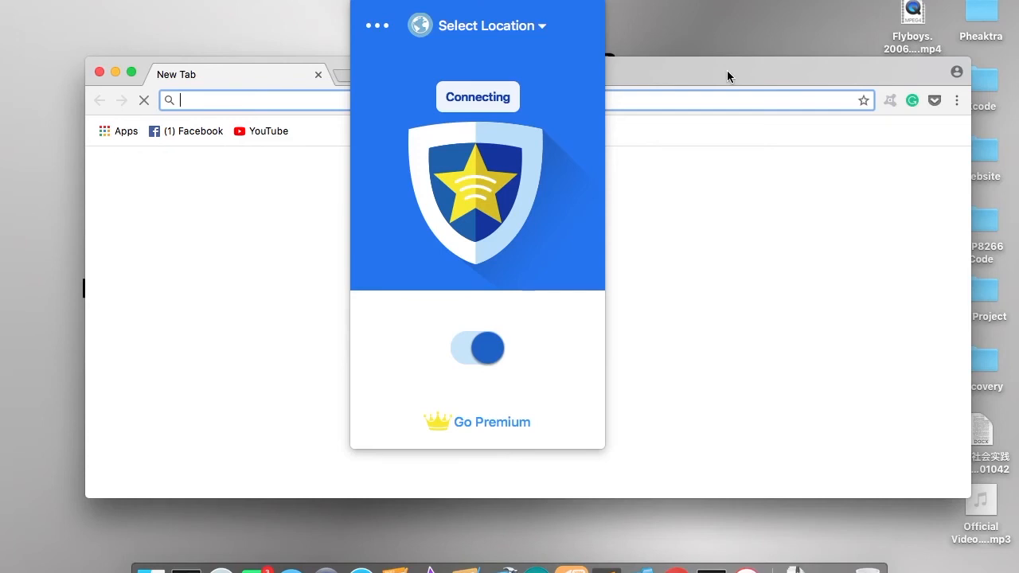
left_click_drag(727, 75, 654, 88)
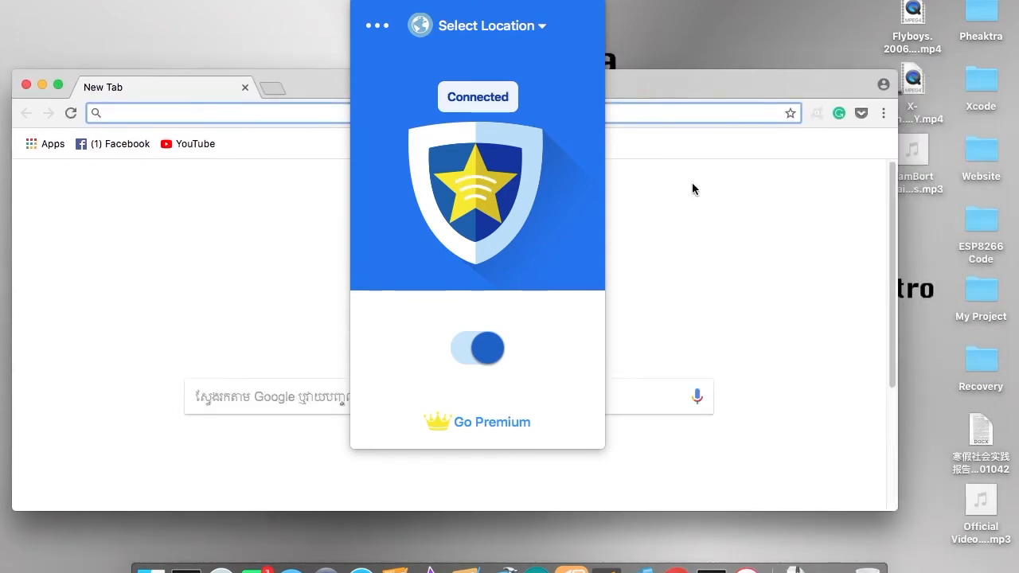
Recheck the VPN panel shows Connected, dismiss it, and reposition the Chrome window.
left_click(692, 183)
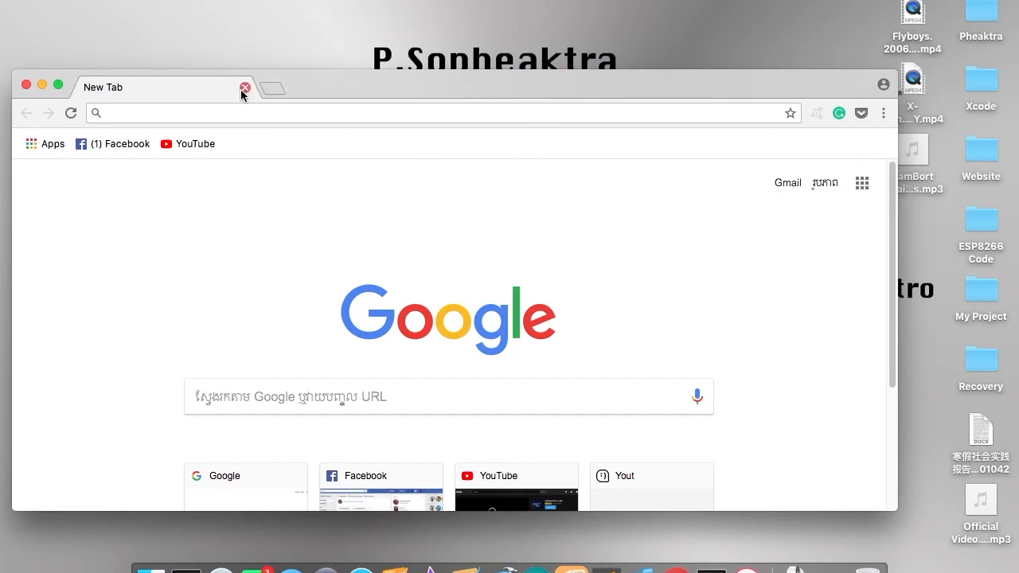
left_click(477, 2)
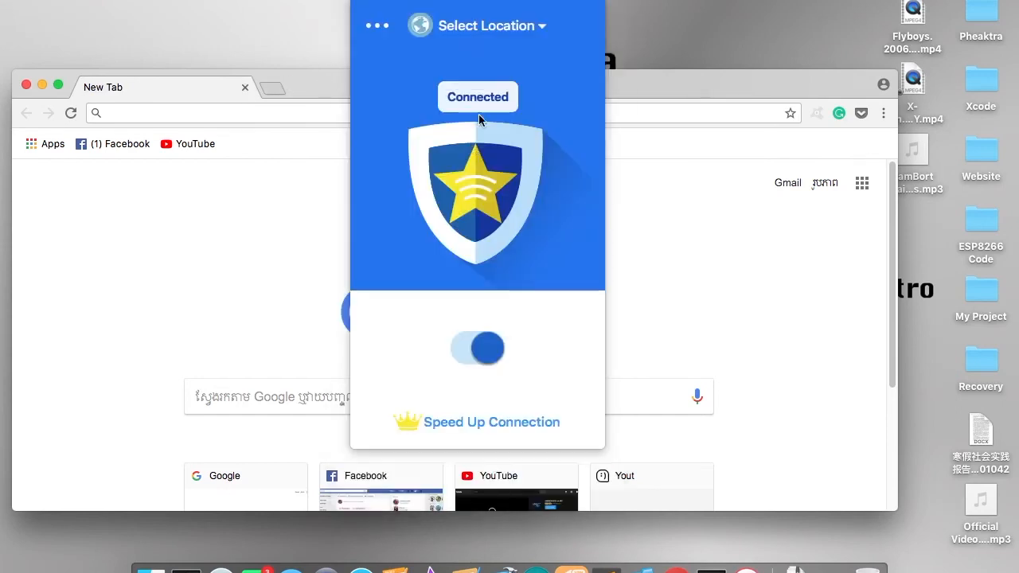
left_click(680, 90)
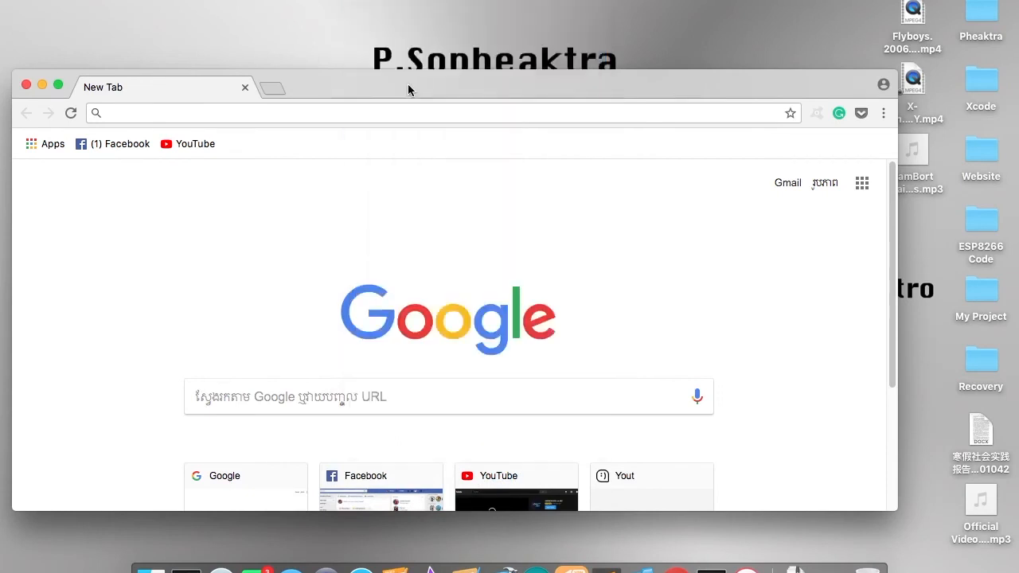
left_click_drag(410, 86, 504, 83)
Load facebook.com in the first Chrome tab.
left_click(438, 109)
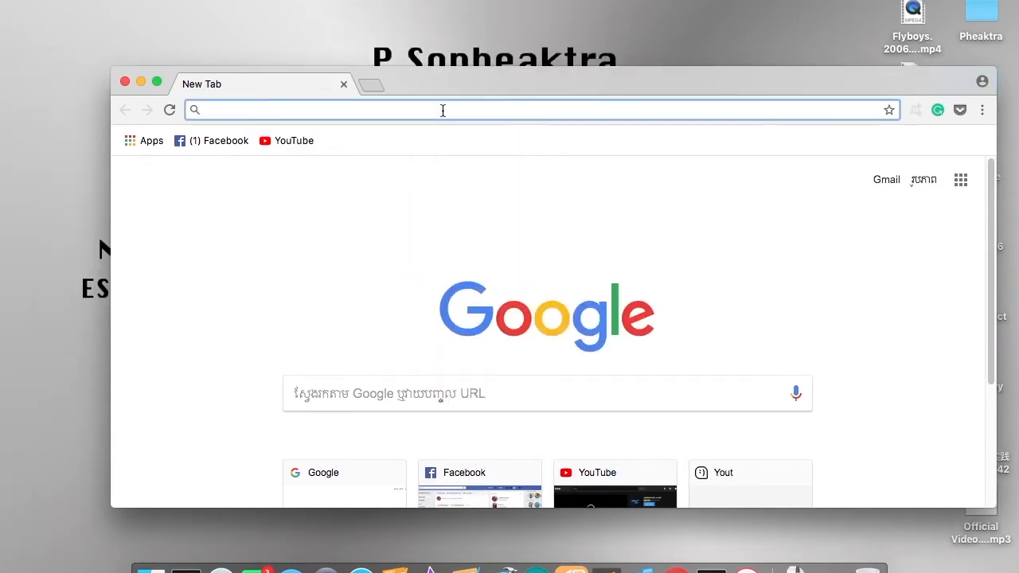
type("facebook.com")
key("Return")
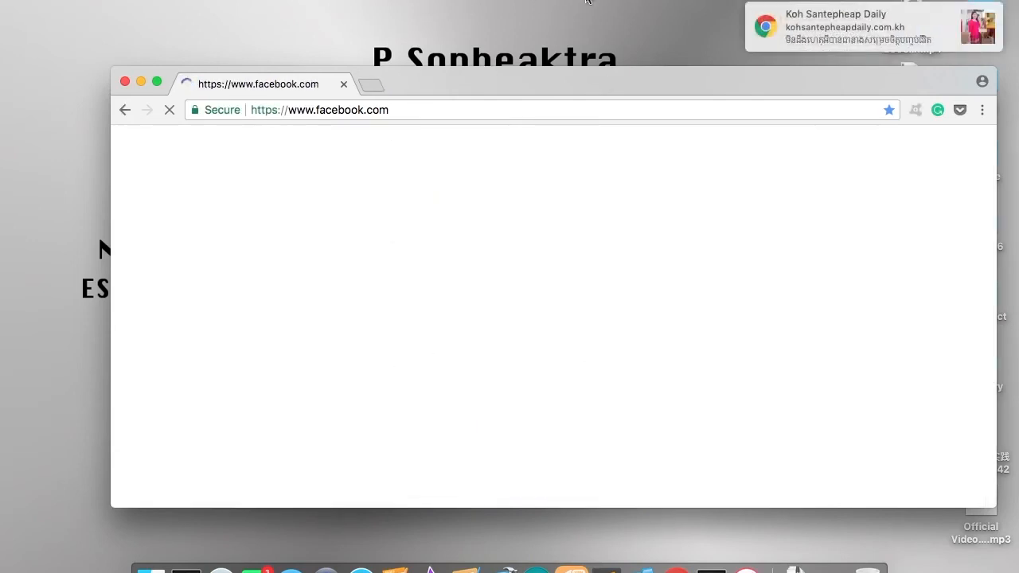
left_click(412, 110)
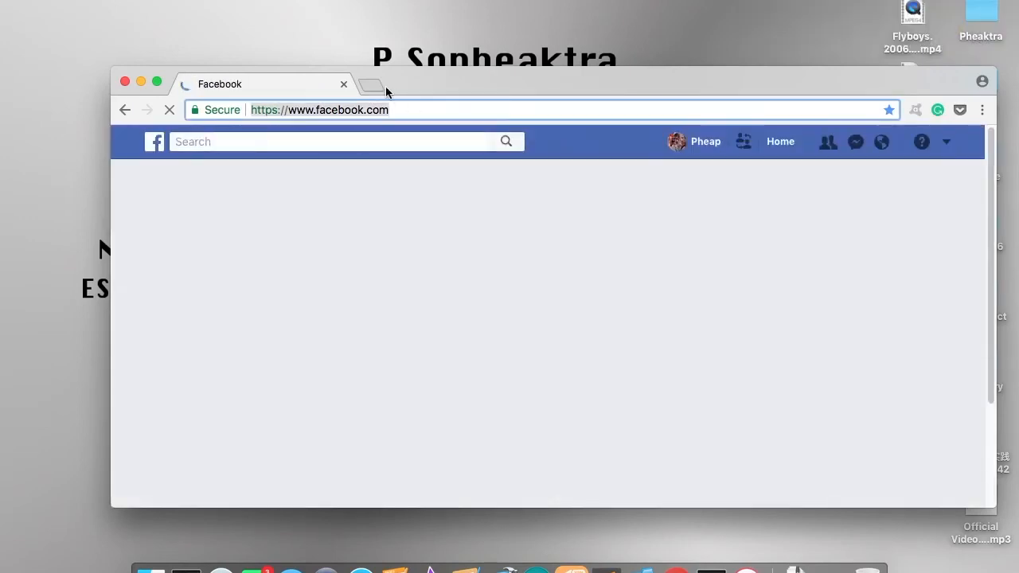
Load youtube.com in a second tab.
left_click(374, 85)
type("t")
key("BackSpace")
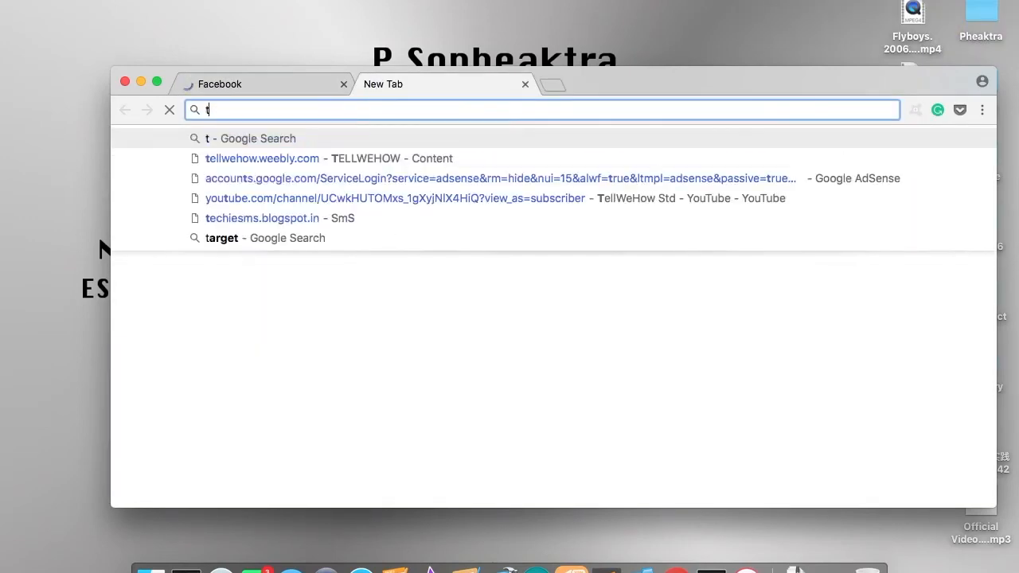
key("BackSpace")
type("you")
key("Return")
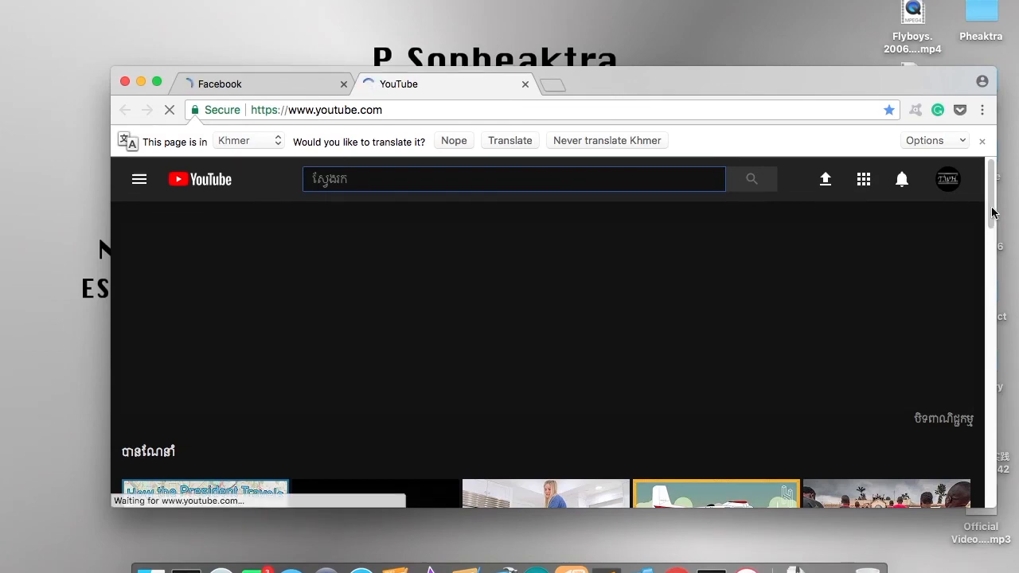
scroll(350, 476, "down", 3)
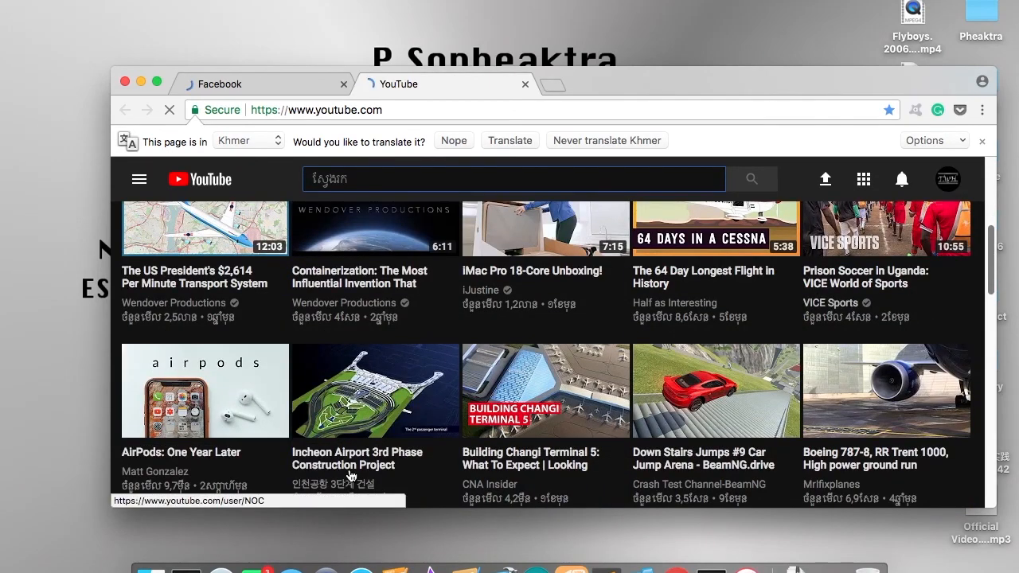